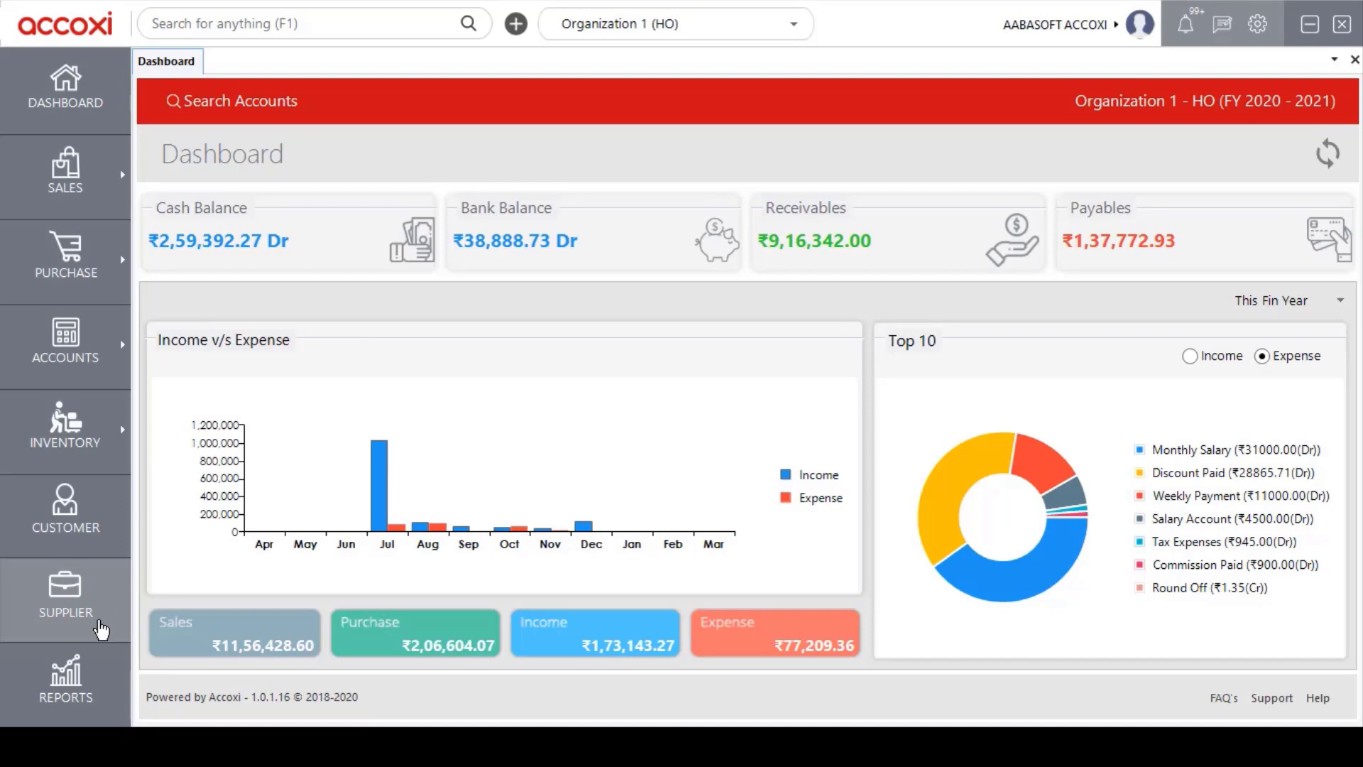
Open the Supplier Search list and scroll across to see GST treatment and balance columns.
{"action": "left_click", "coordinate": [101, 629]}
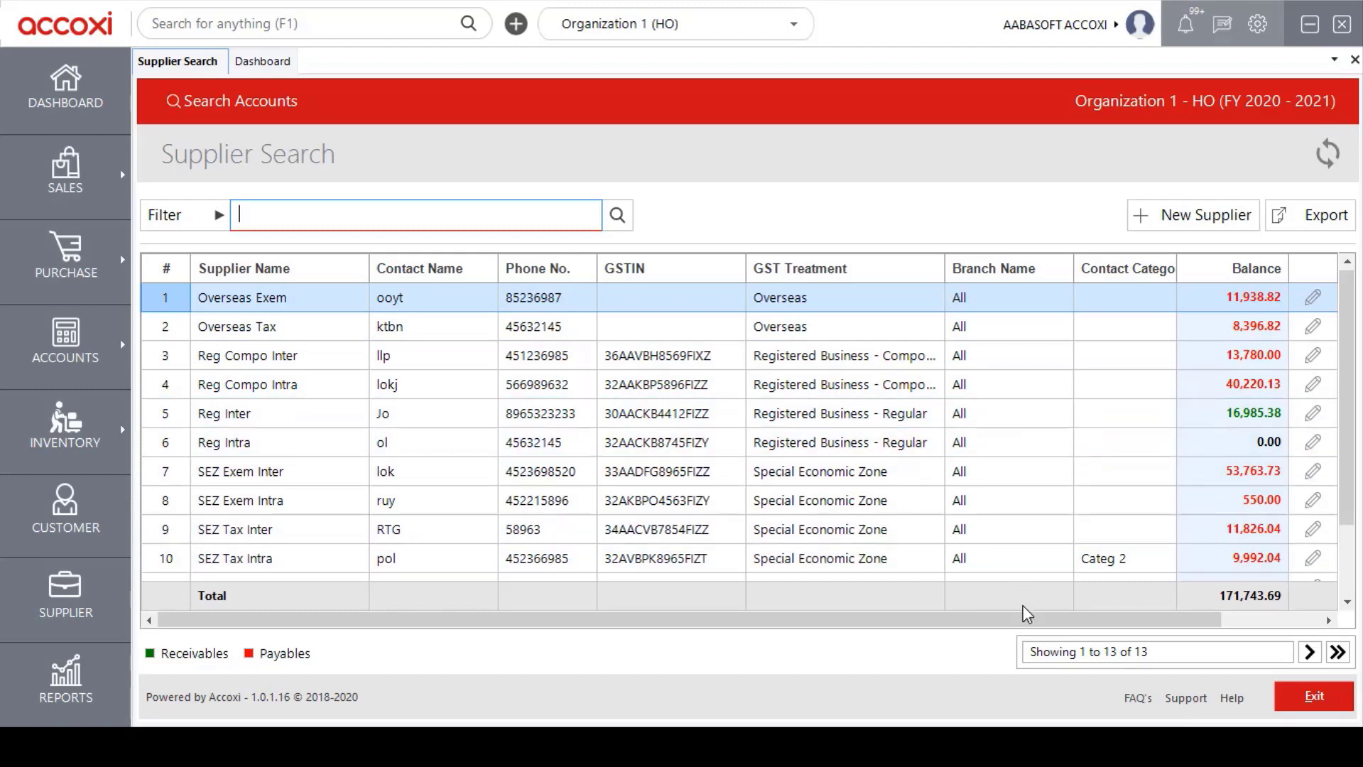
{"action": "left_click_drag", "start_coordinate": [1023, 622], "coordinate": [1079, 625]}
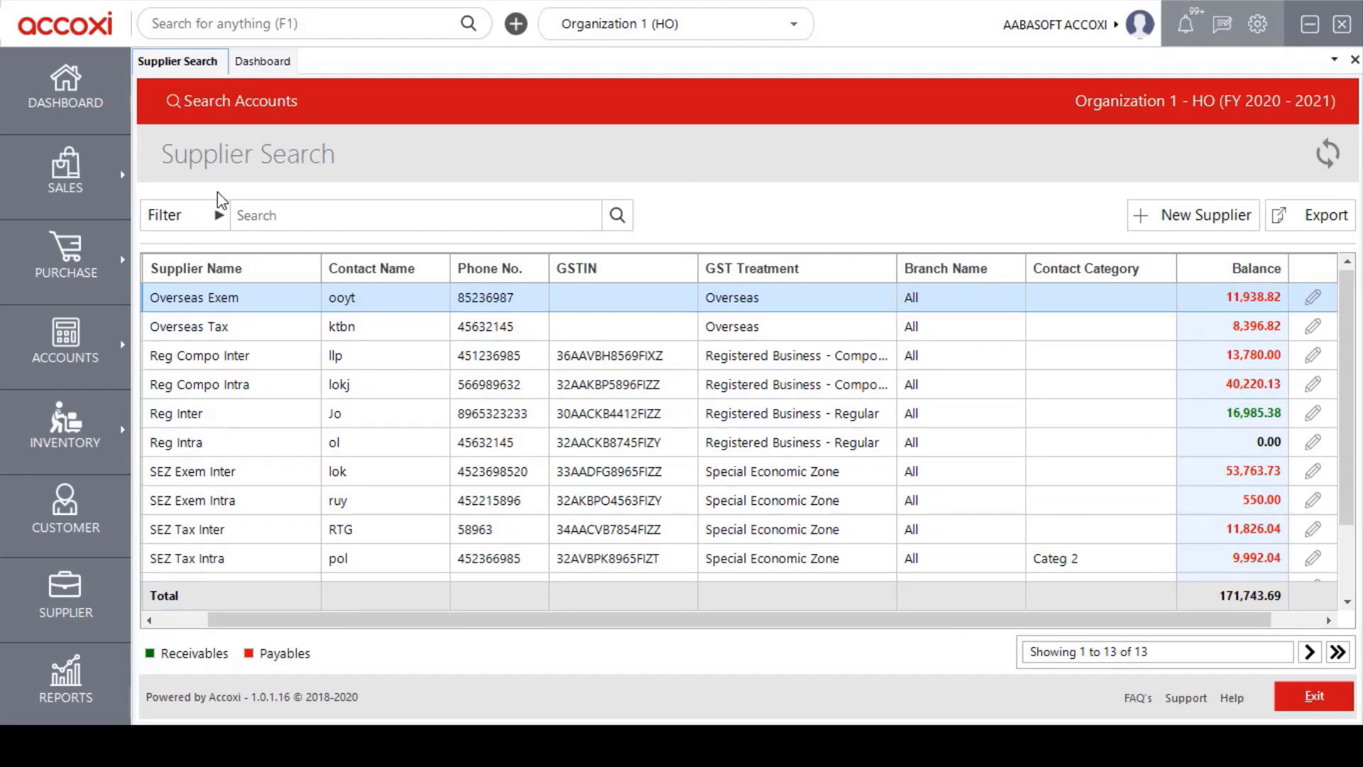
{"action": "left_click", "coordinate": [212, 234]}
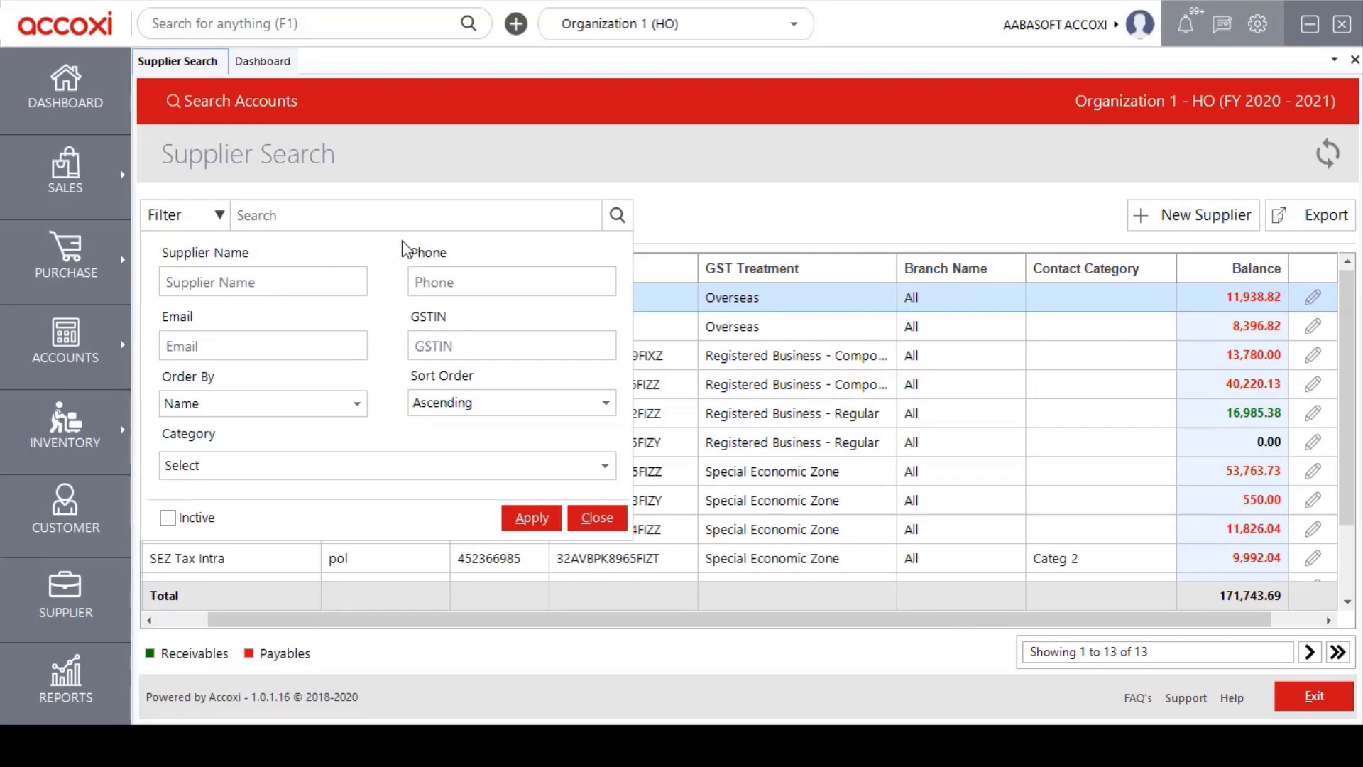
{"action": "left_click", "coordinate": [319, 276]}
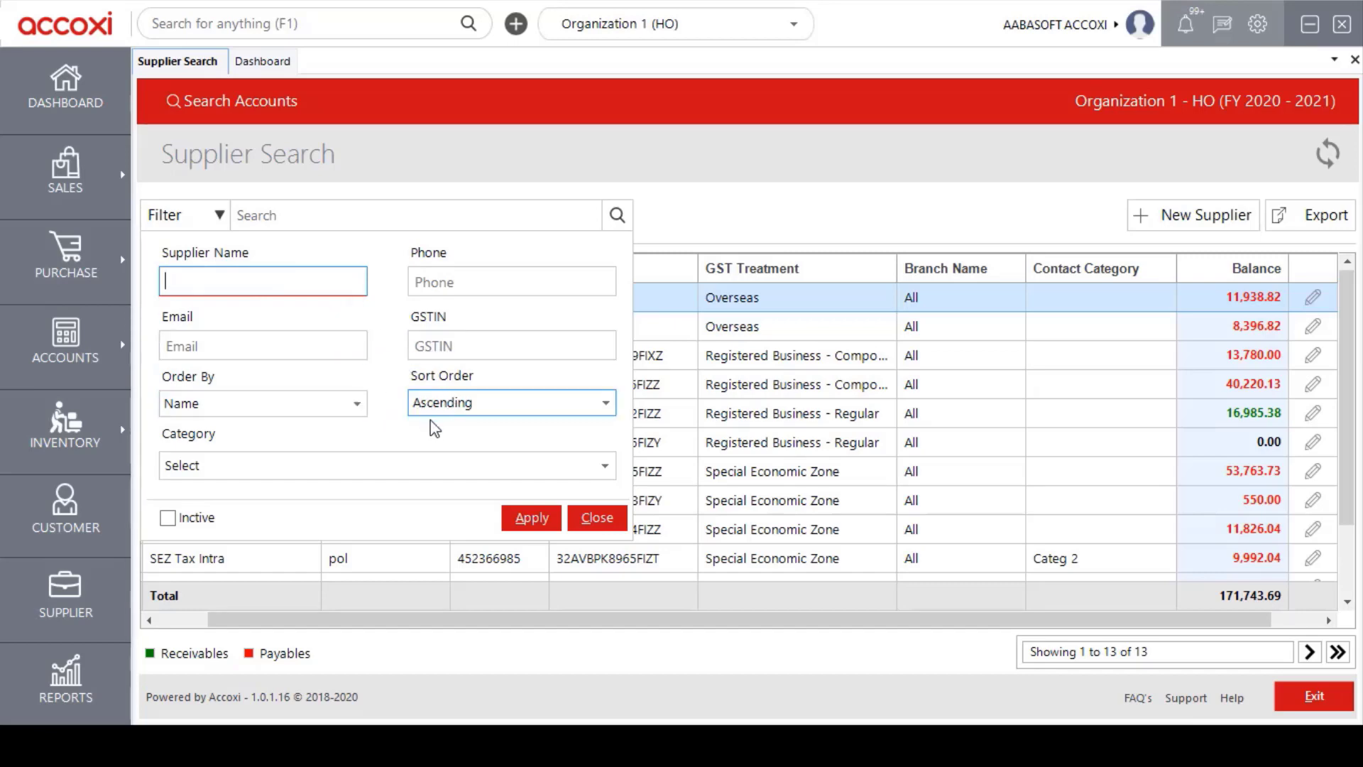
{"action": "left_click", "coordinate": [608, 467]}
{"action": "left_click", "coordinate": [608, 467]}
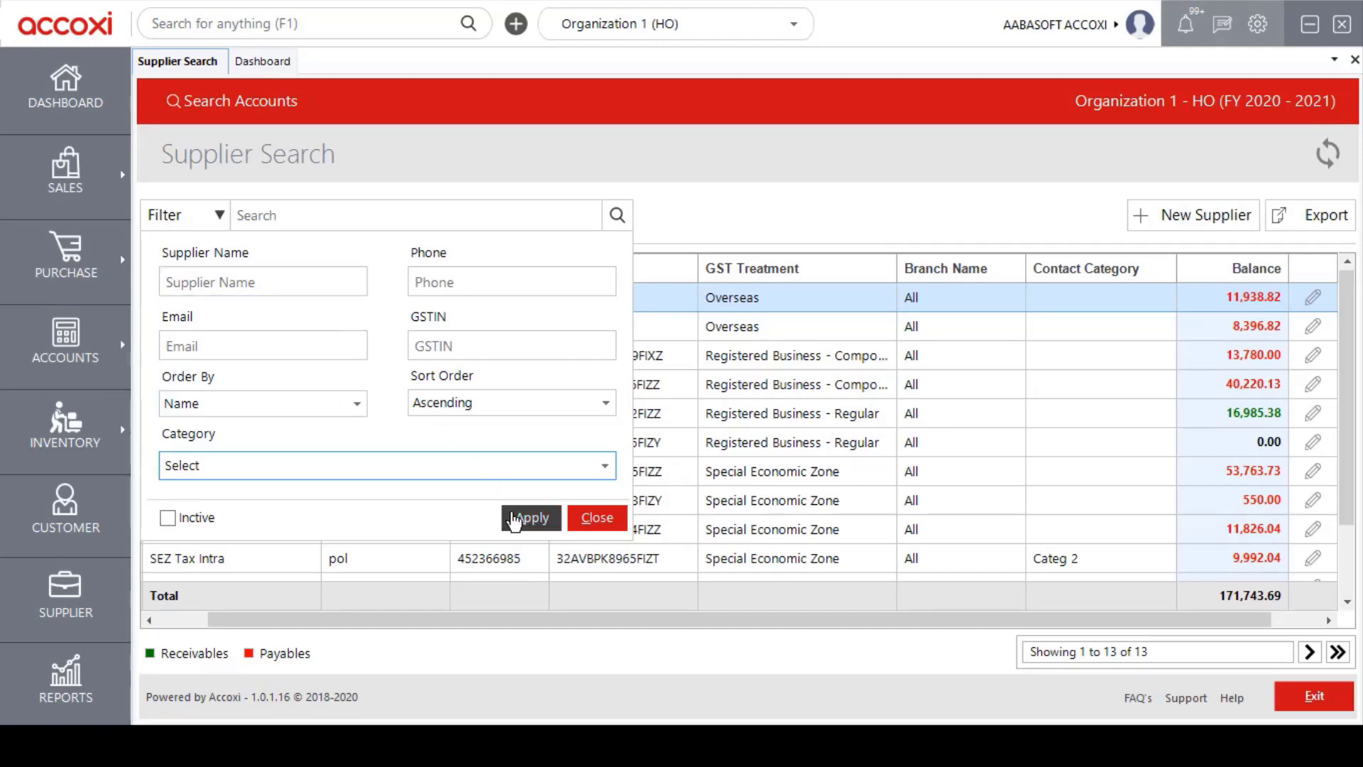
{"action": "left_click", "coordinate": [218, 215]}
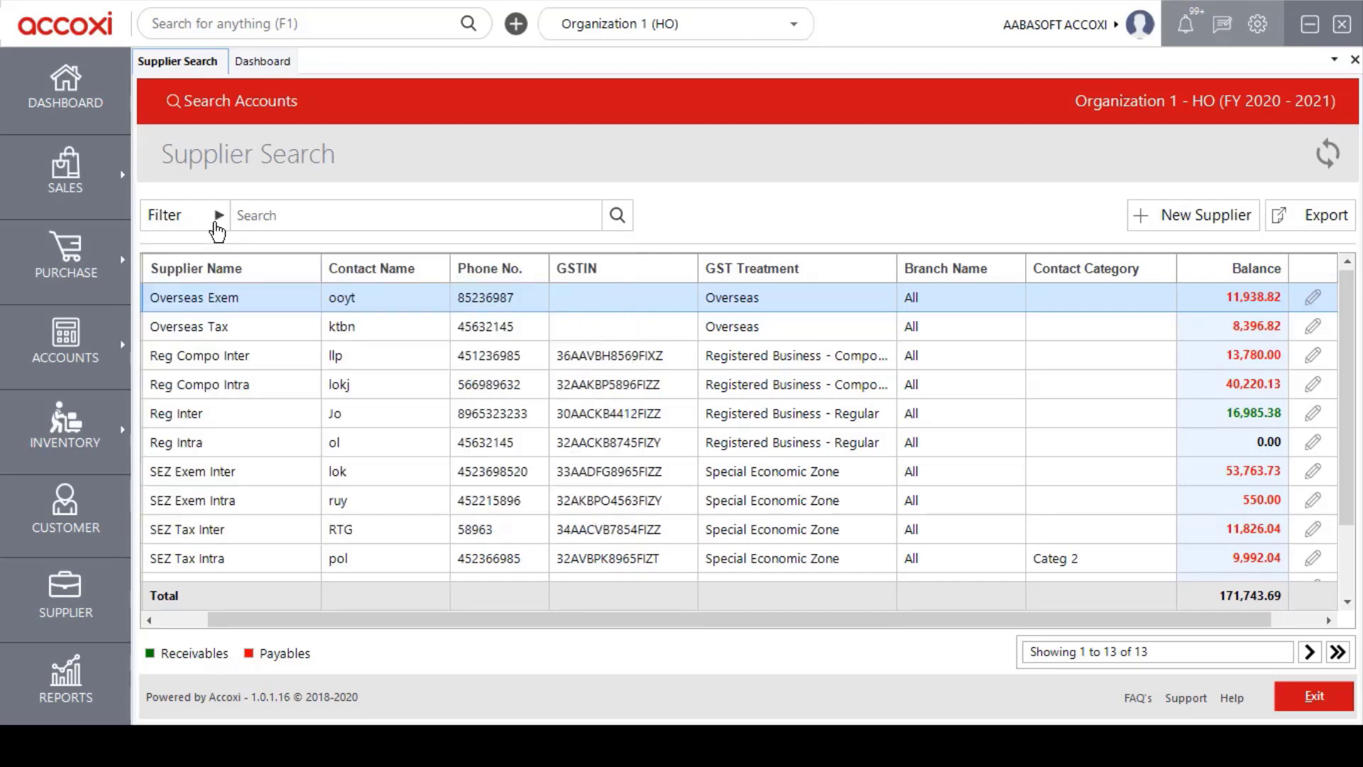
Start a blank New Supplier entry from the Supplier Search page.
{"action": "left_click", "coordinate": [349, 221]}
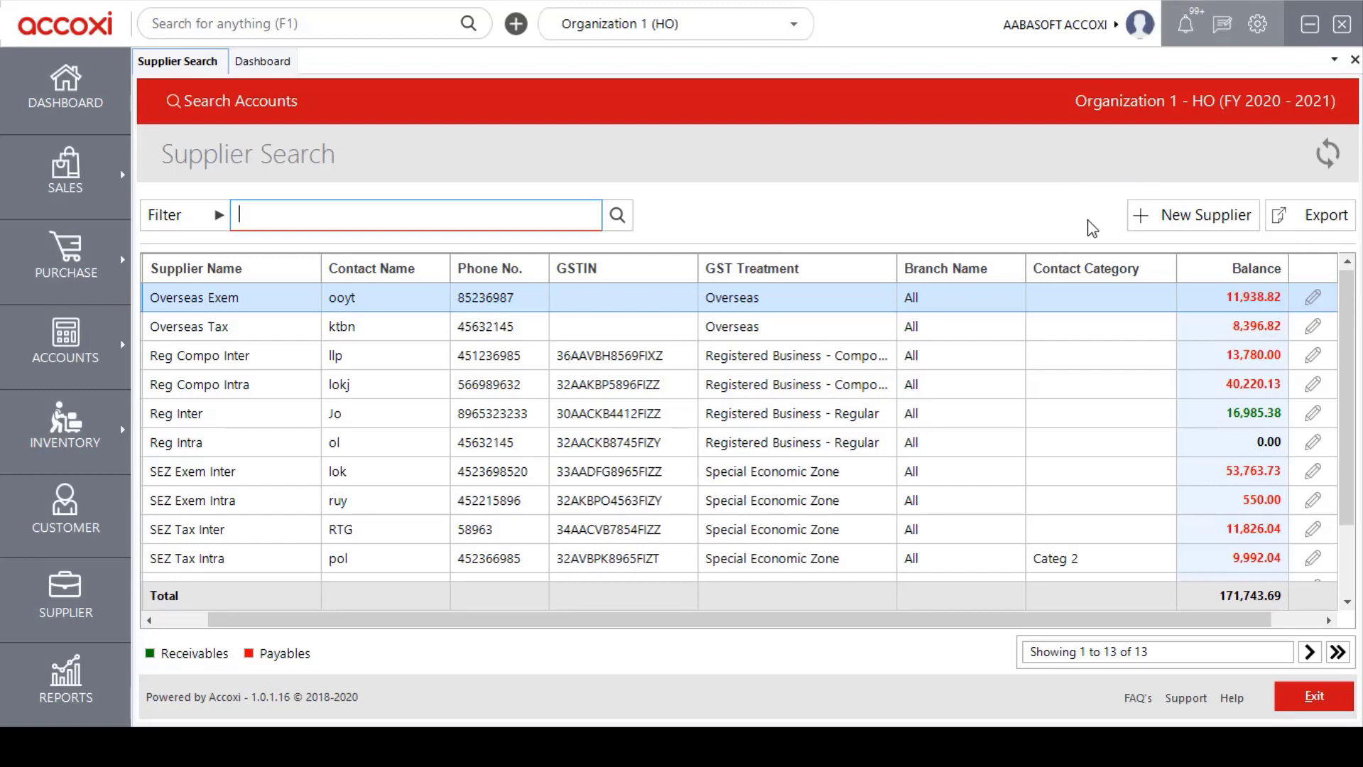
{"action": "left_click", "coordinate": [1170, 229]}
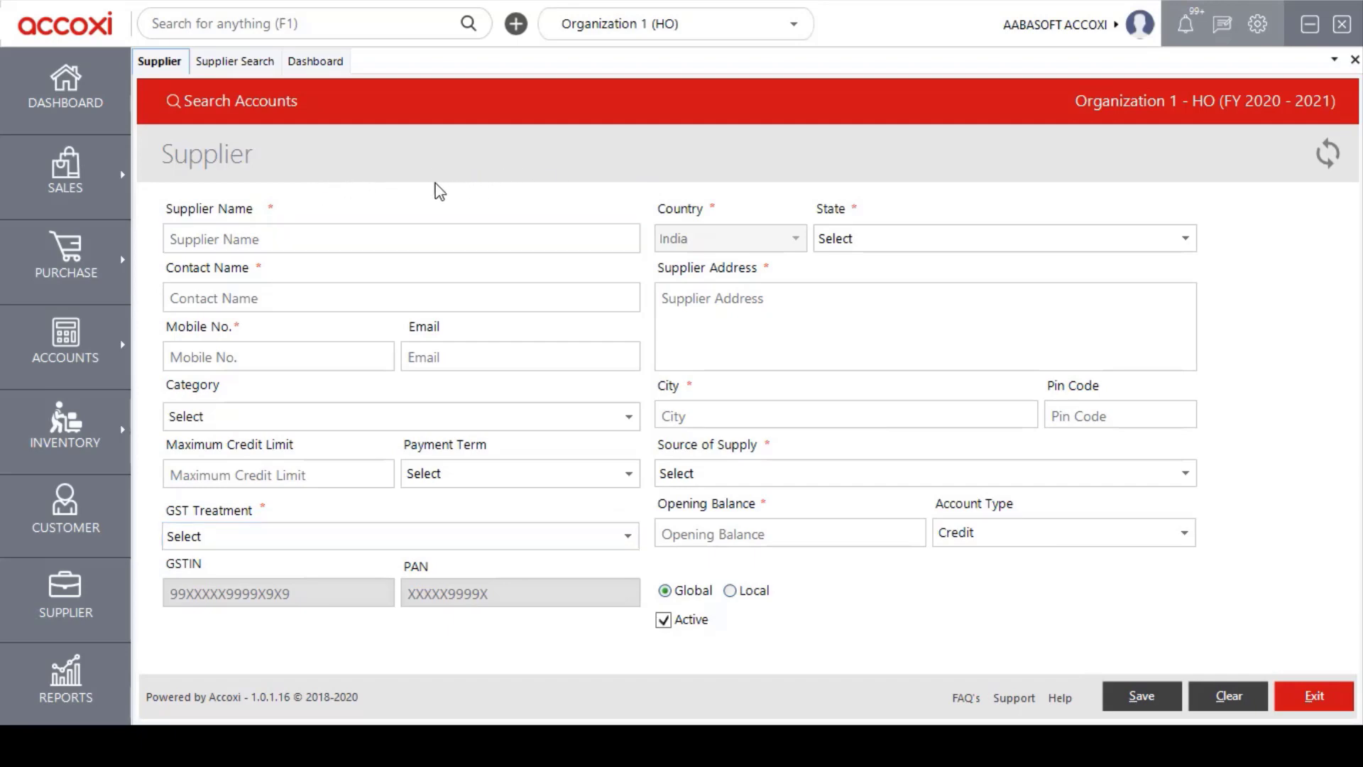
Enter supplier name ASDD, the contact's name, mobile number and e-mail, with category Categ 2.
{"action": "left_click", "coordinate": [289, 232]}
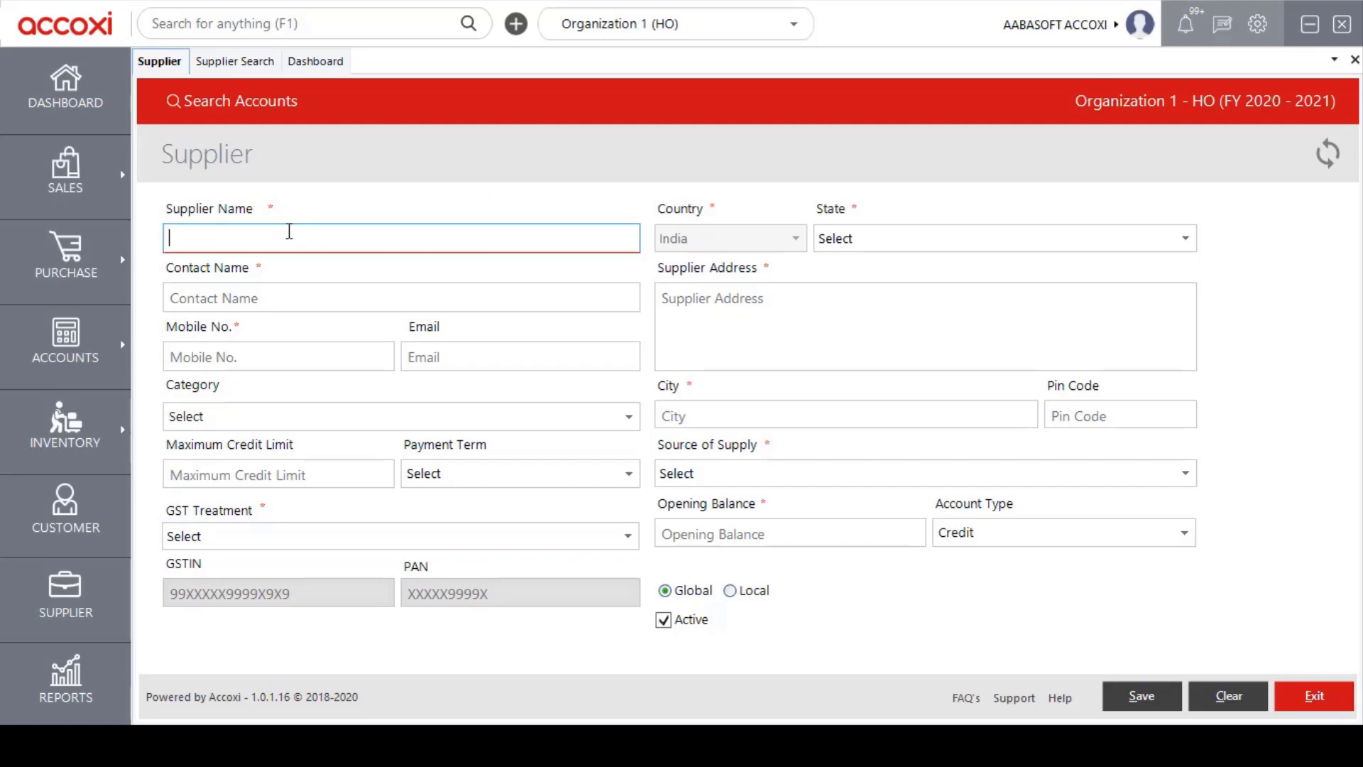
{"action": "type", "text": "ASDD"}
{"action": "left_click", "coordinate": [267, 298]}
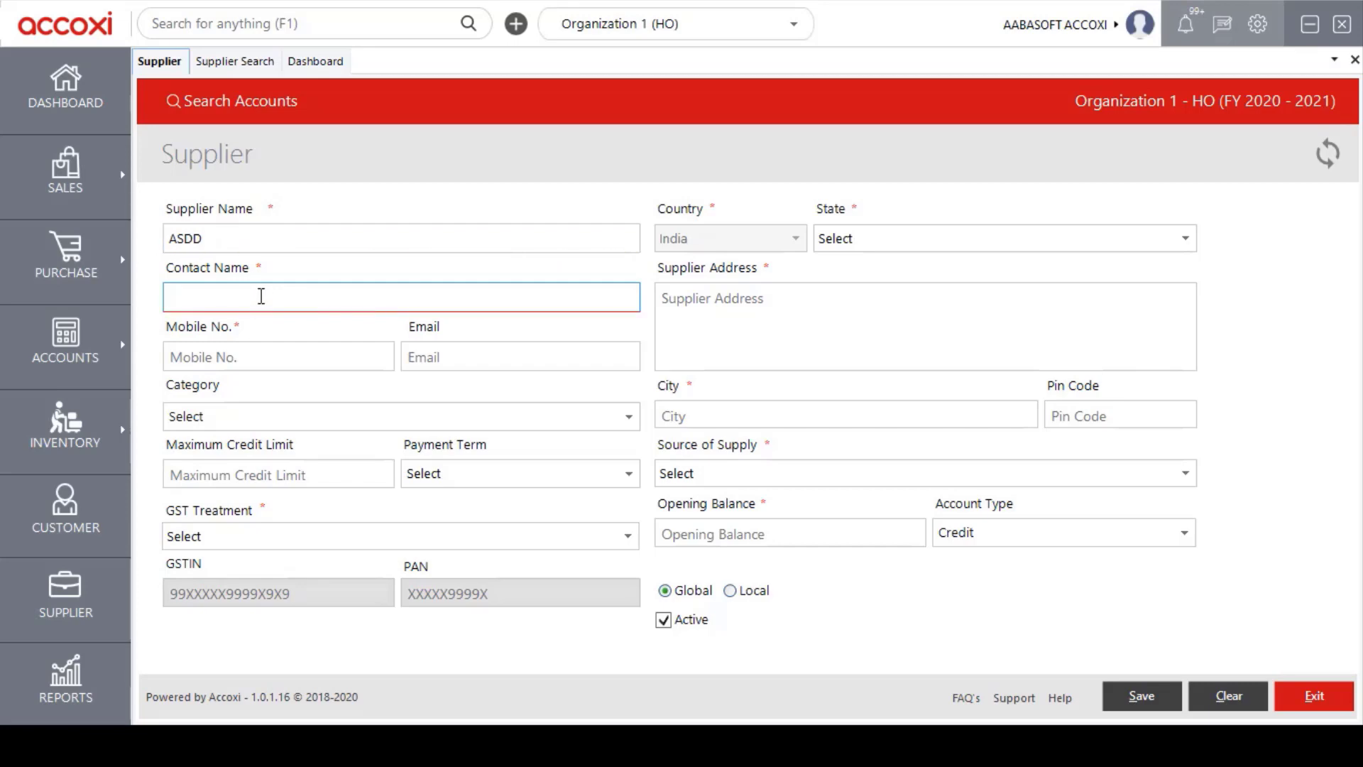
{"action": "type", "text": "AD"}
{"action": "left_click", "coordinate": [267, 357]}
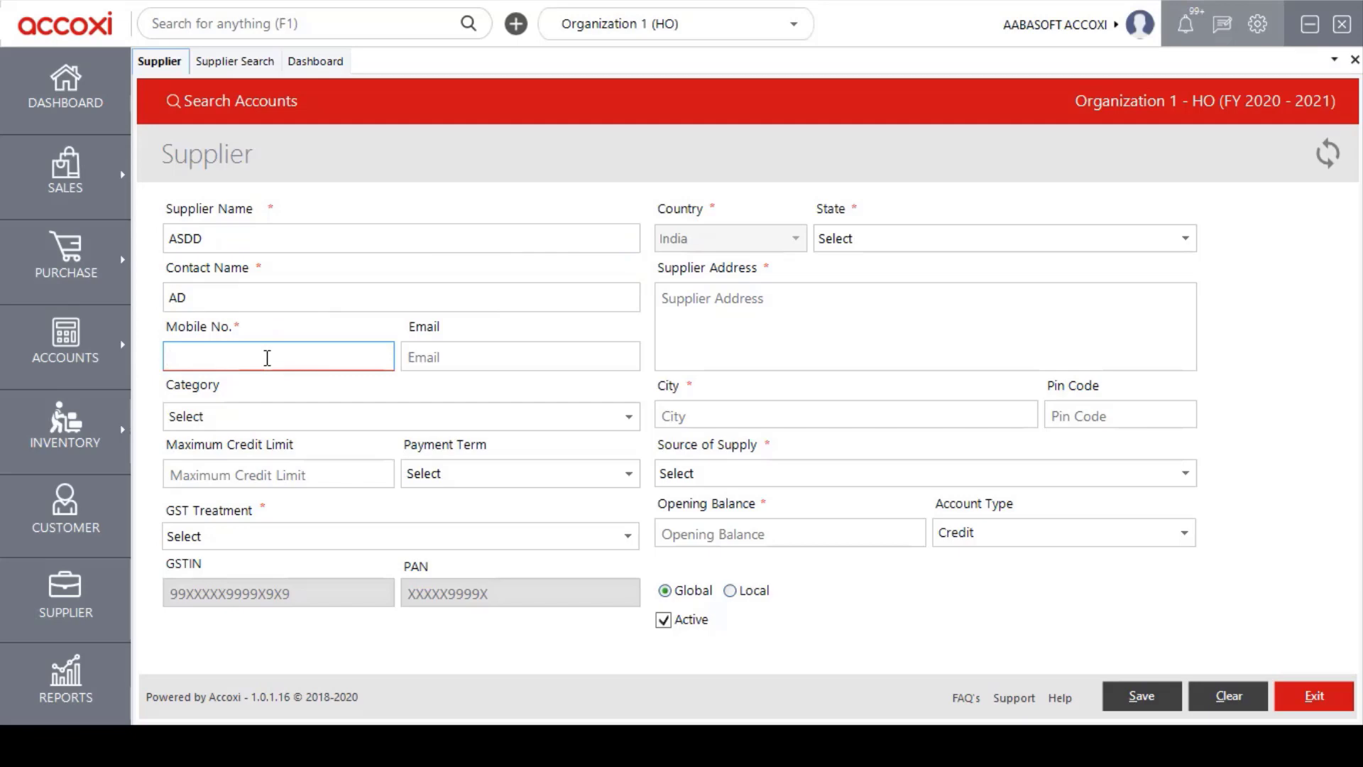
{"action": "type", "text": "56788"}
{"action": "left_click", "coordinate": [430, 361]}
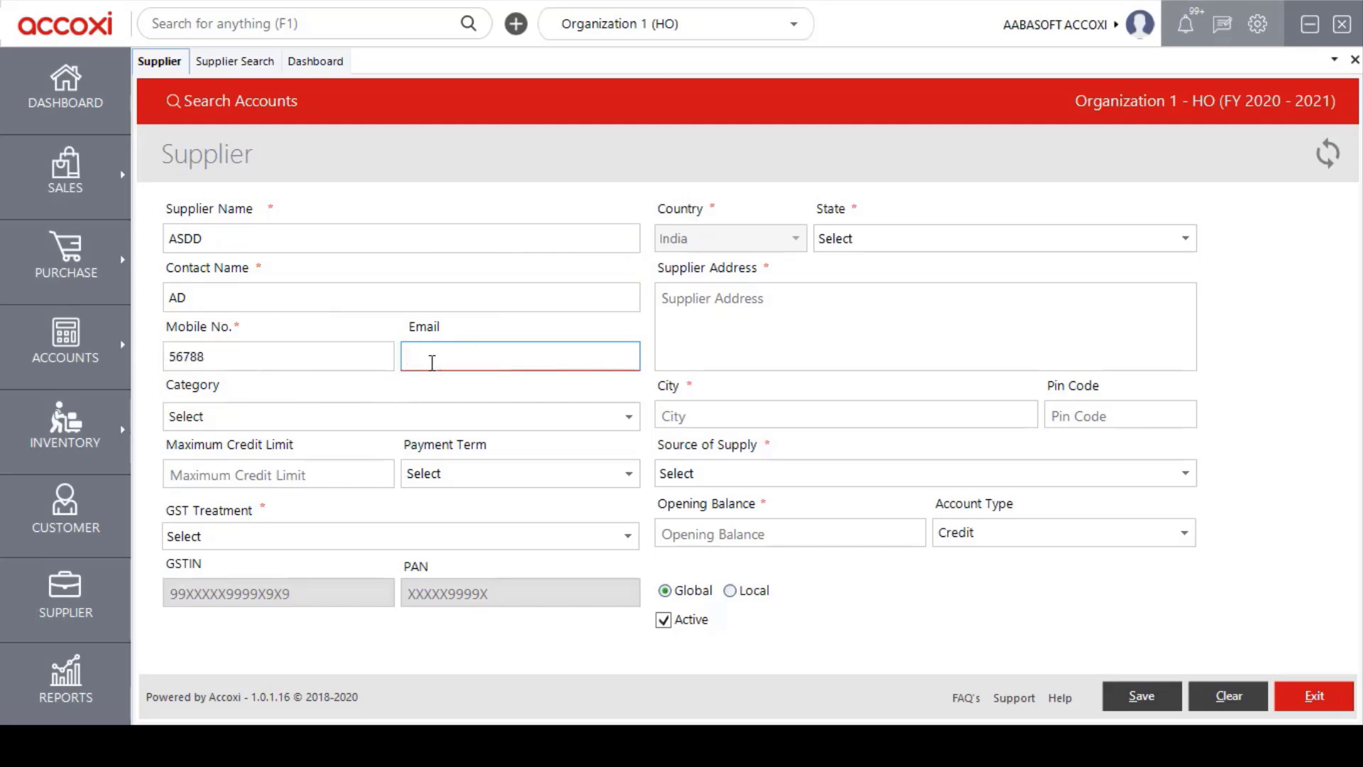
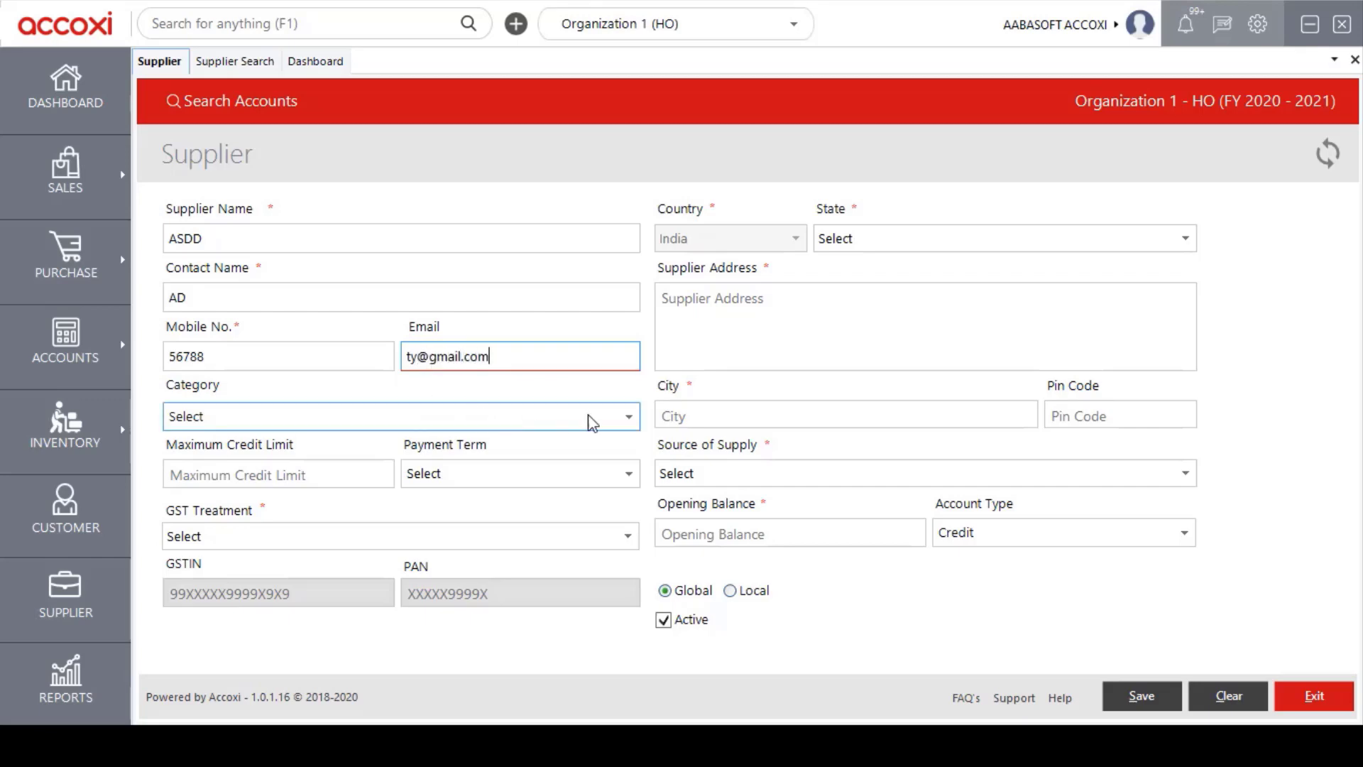
{"action": "left_click", "coordinate": [630, 417]}
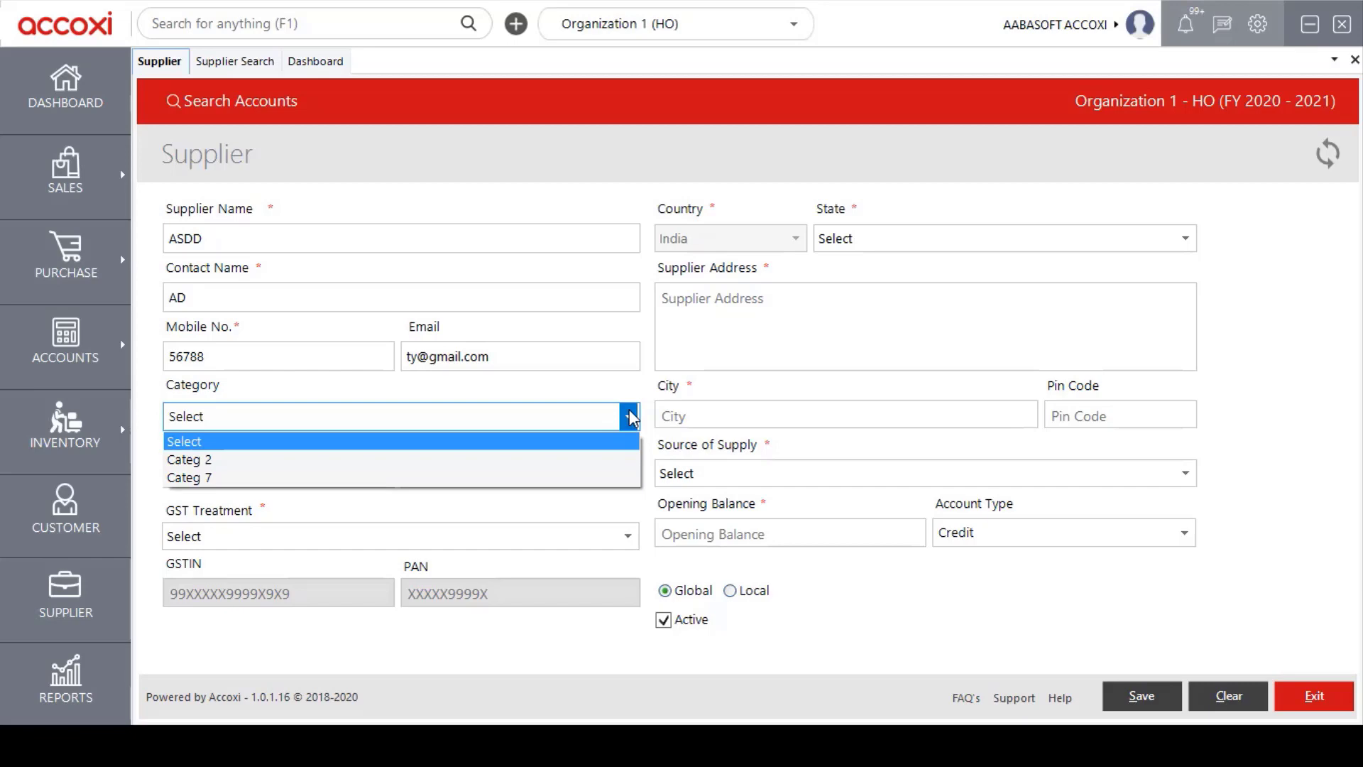
{"action": "left_click", "coordinate": [542, 460]}
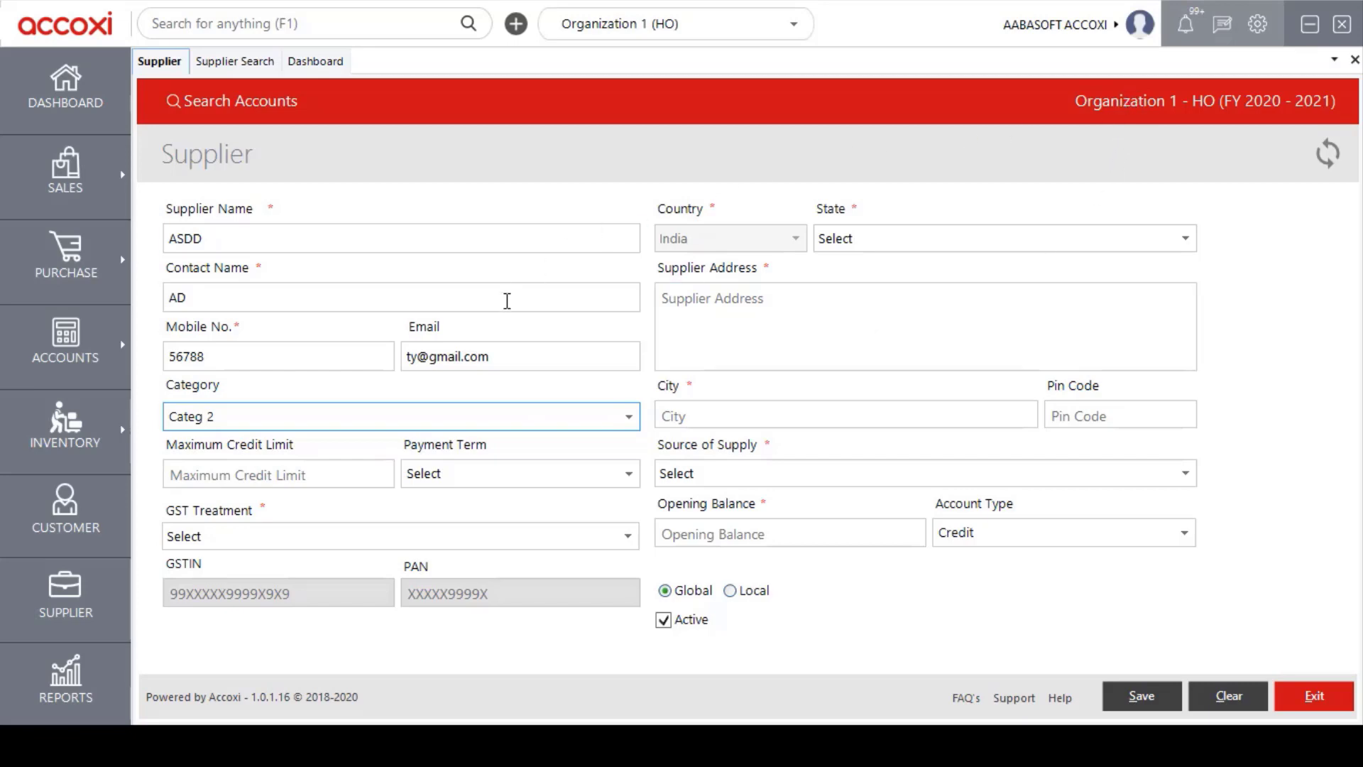
Set payment term NET 7 and GST treatment Registered Business - Regular.
{"action": "left_click", "coordinate": [314, 483]}
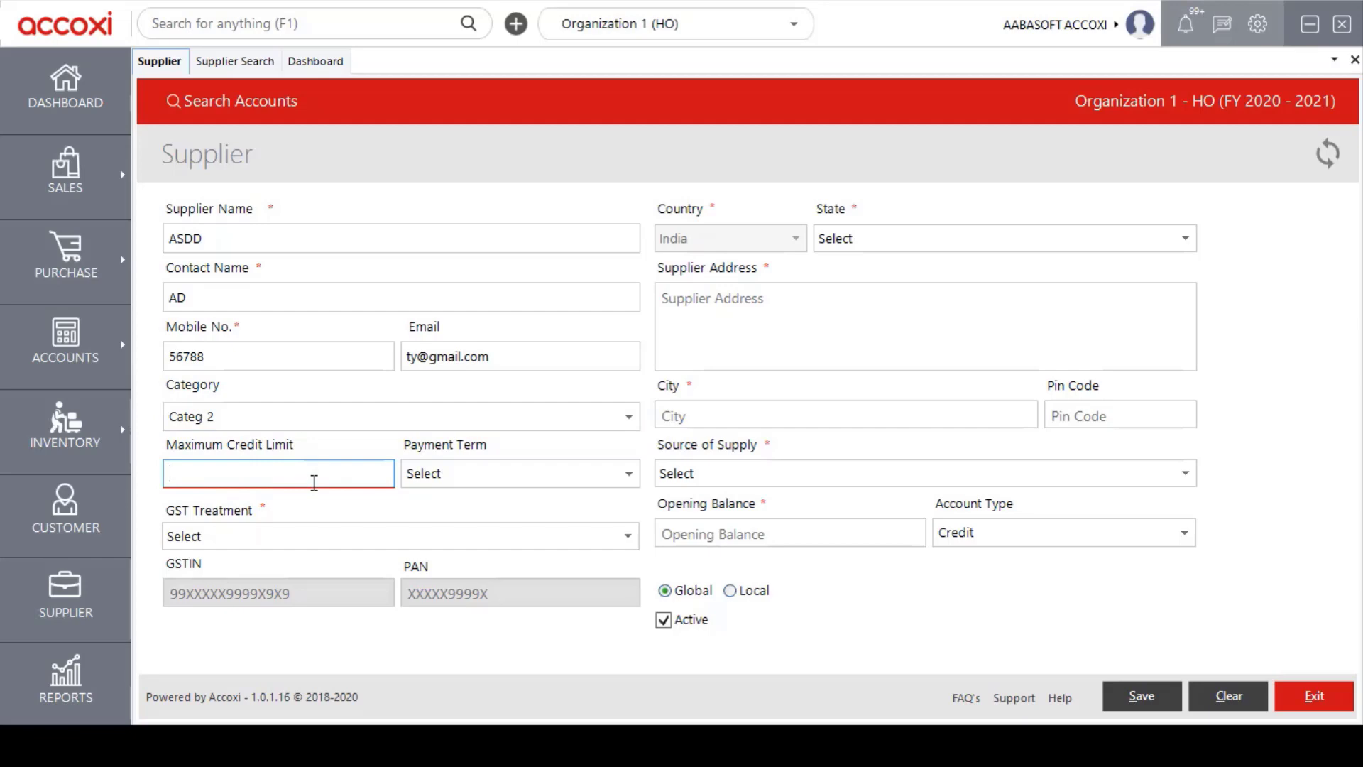
{"action": "left_click", "coordinate": [634, 480]}
{"action": "left_click", "coordinate": [496, 517]}
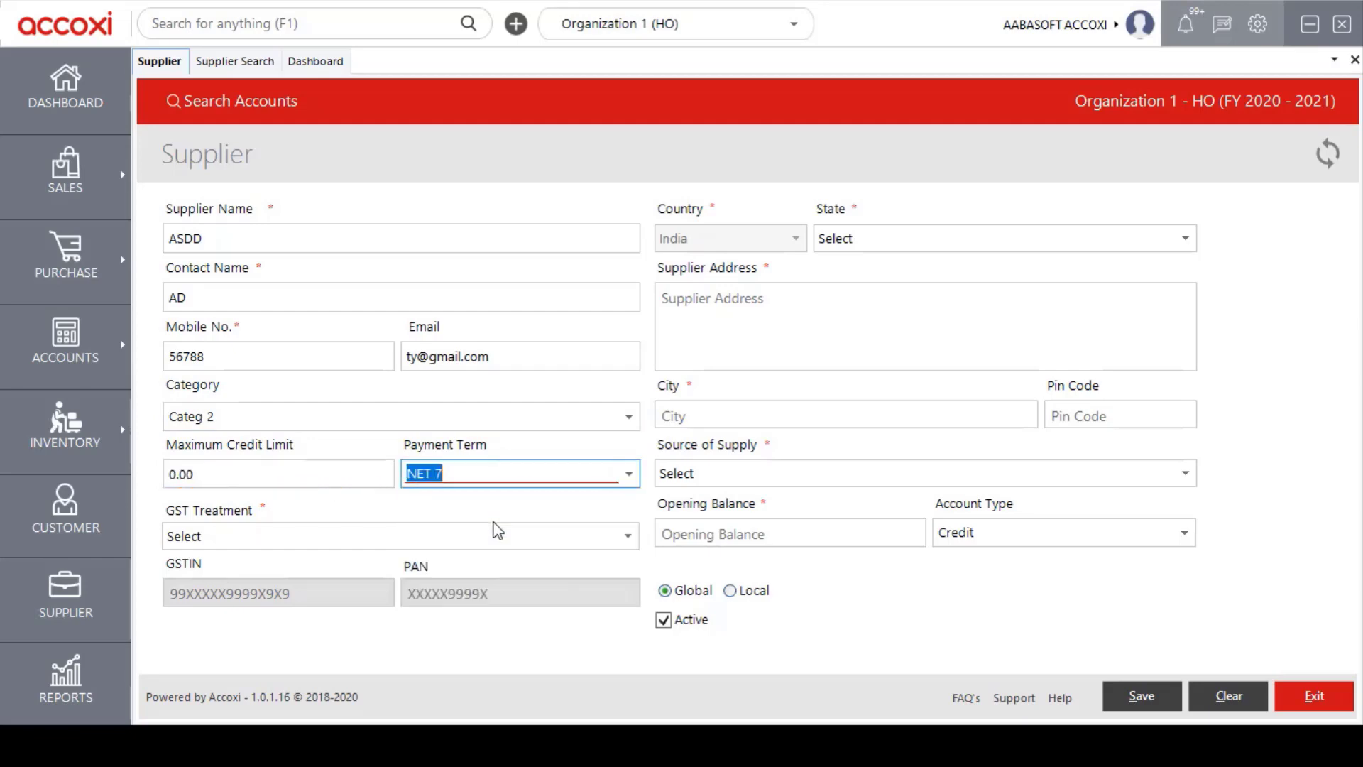
{"action": "left_click", "coordinate": [629, 539]}
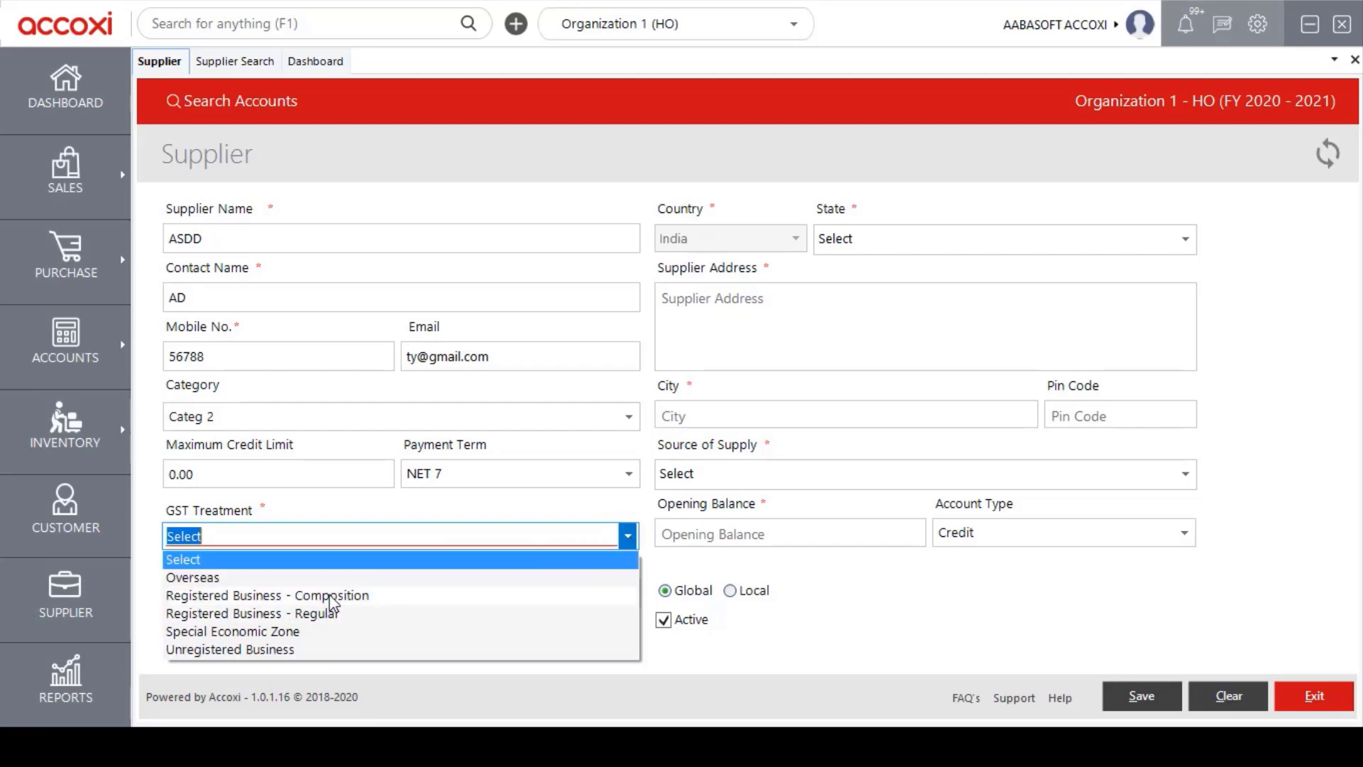
{"action": "left_click", "coordinate": [284, 615]}
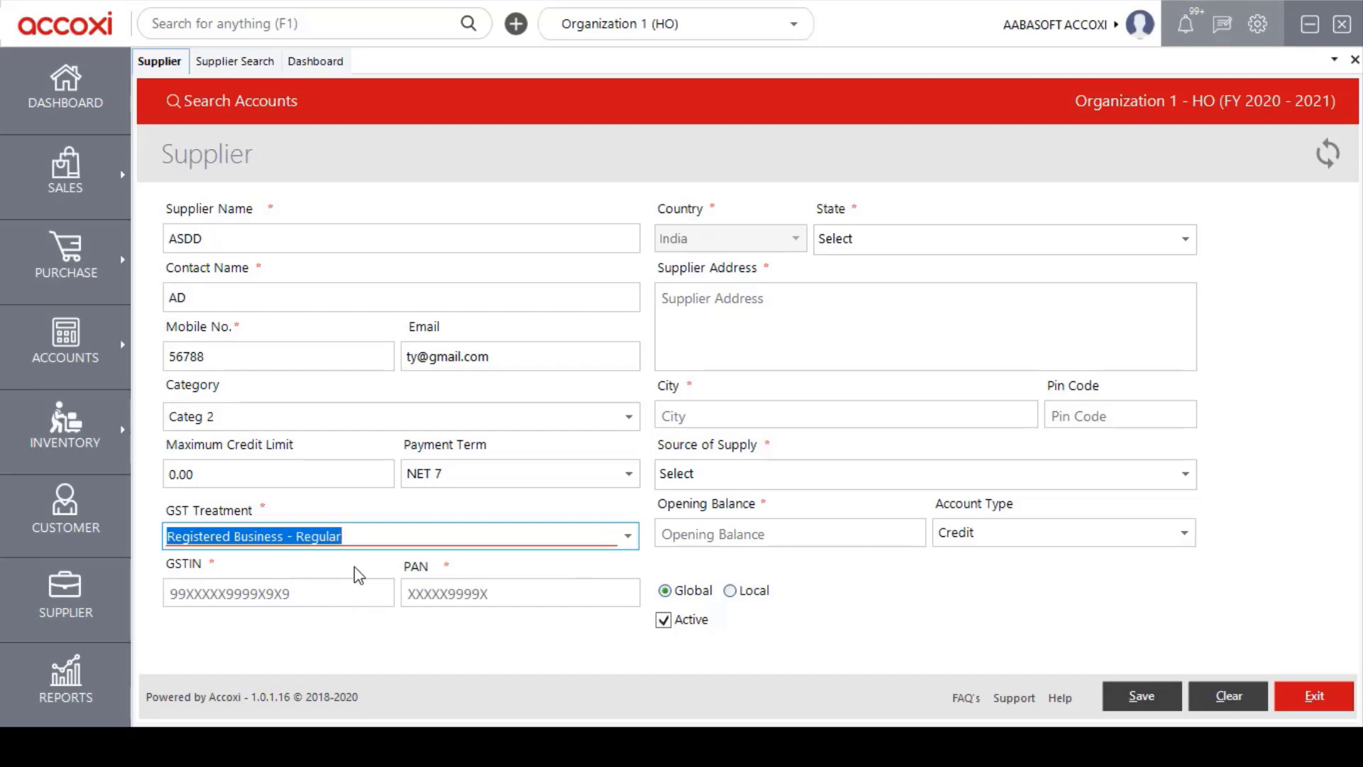
{"action": "left_click", "coordinate": [296, 590]}
{"action": "left_click", "coordinate": [437, 596]}
{"action": "left_click", "coordinate": [854, 301]}
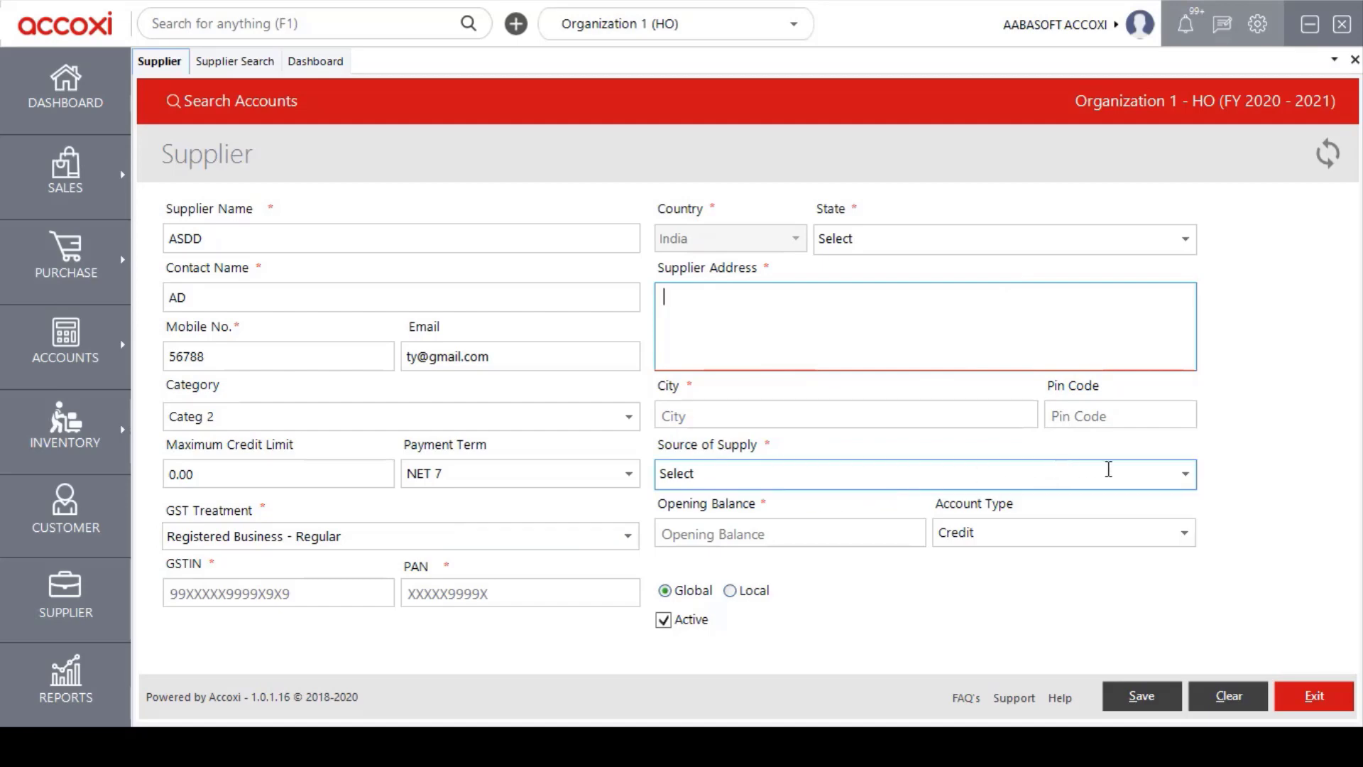
Enter 2000 as the supplier's opening balance.
{"action": "left_click", "coordinate": [256, 595]}
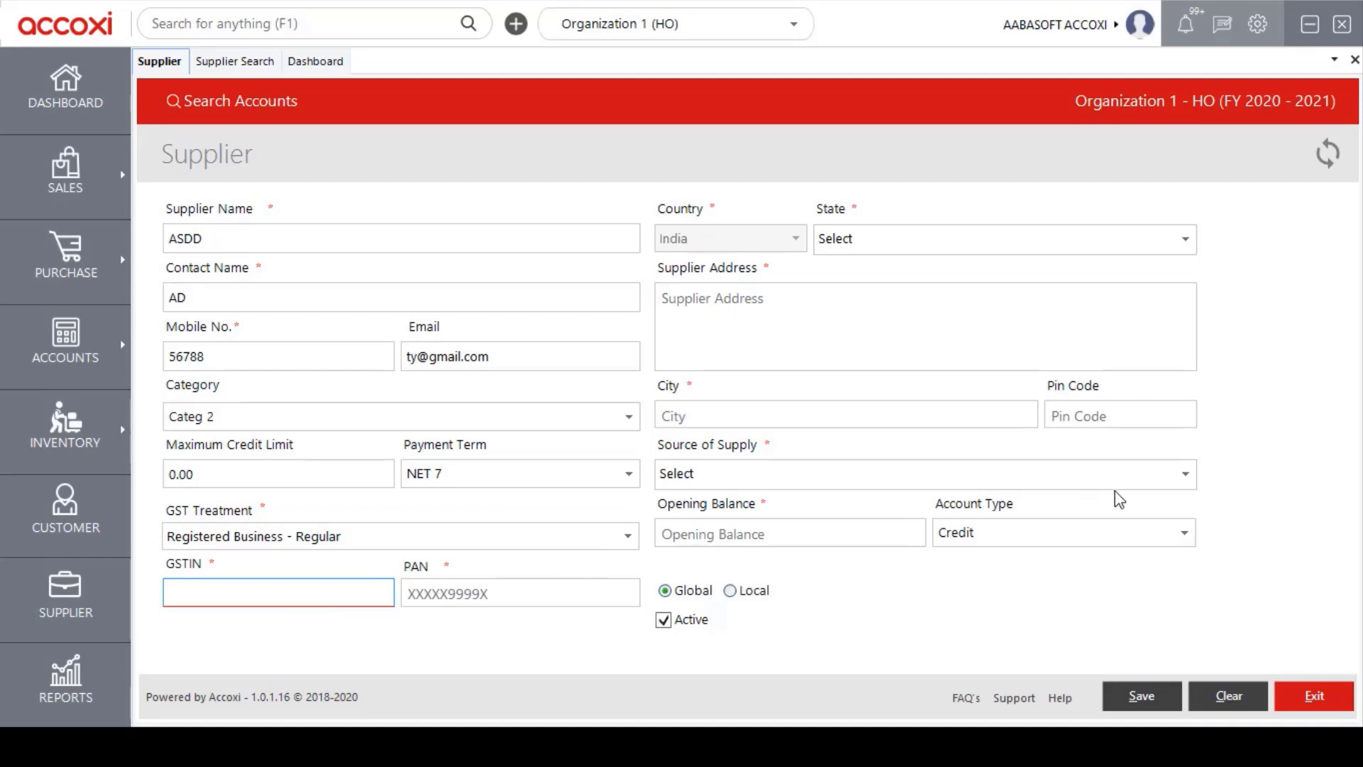
{"action": "left_click", "coordinate": [847, 542]}
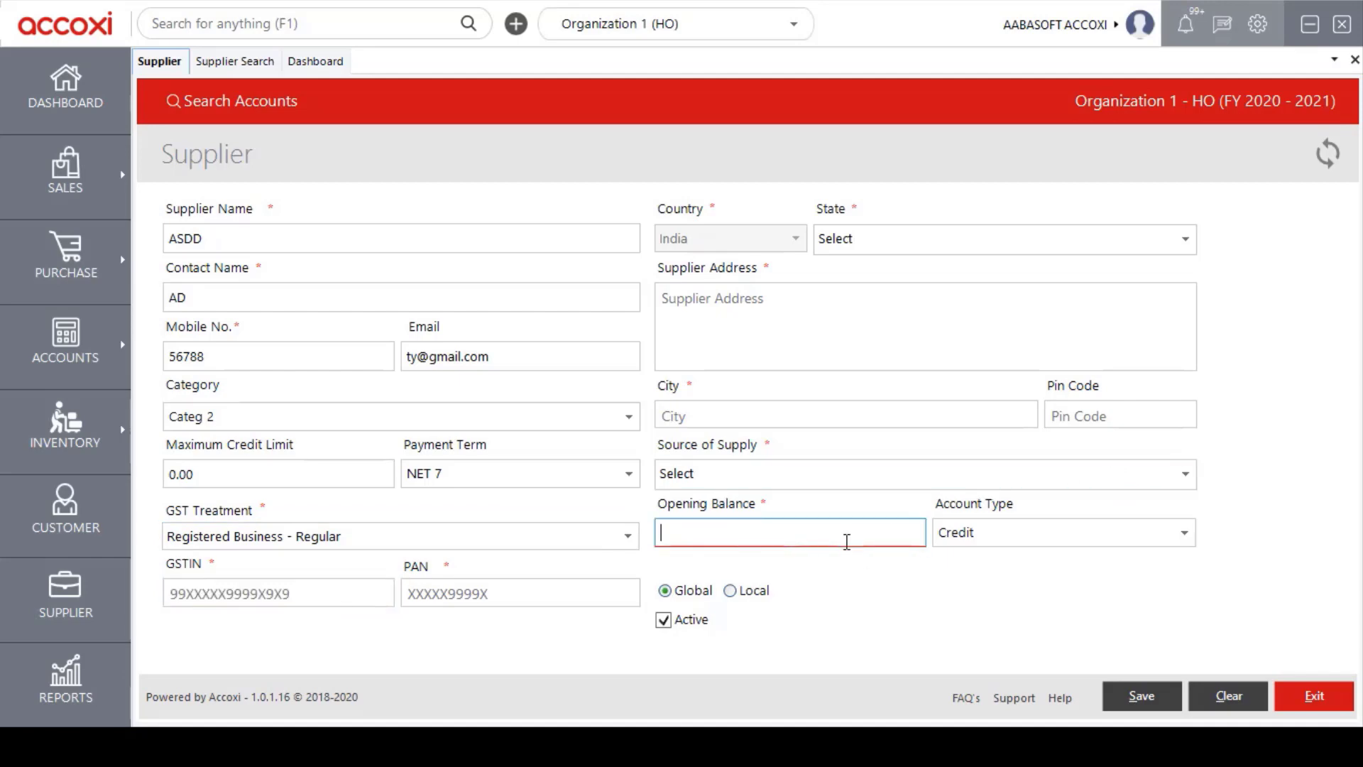
{"action": "type", "text": "2000"}
Make the supplier Local to Branch 1 and untick Active.
{"action": "left_click", "coordinate": [746, 596]}
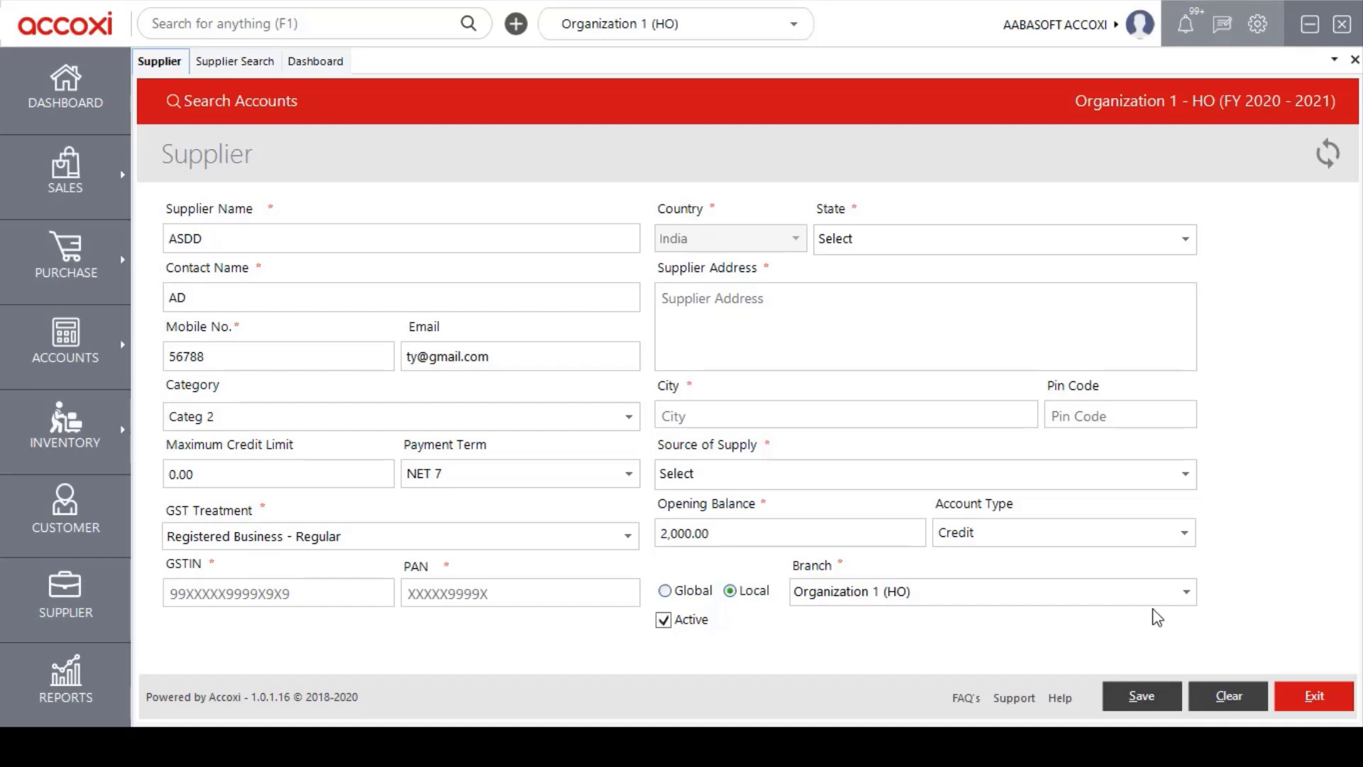
{"action": "left_click", "coordinate": [1186, 595]}
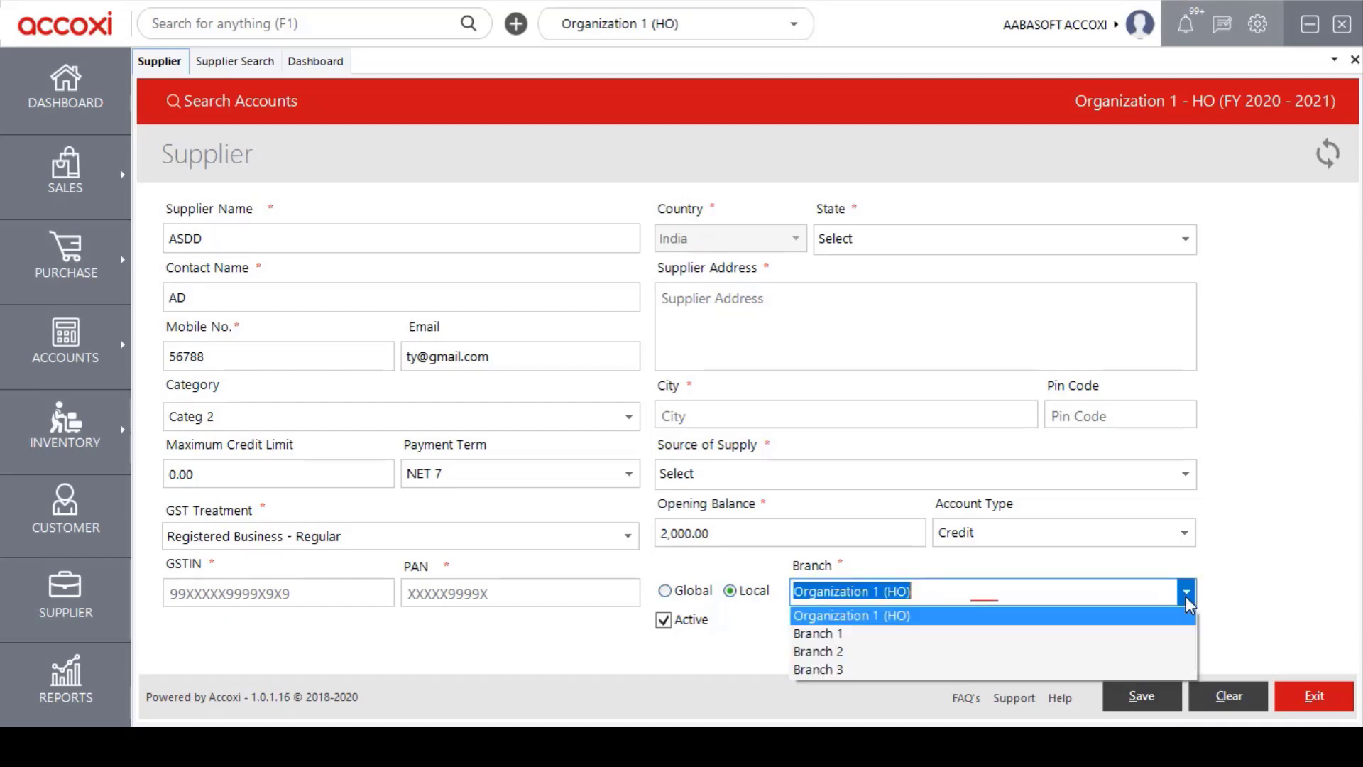
{"action": "left_click", "coordinate": [825, 634]}
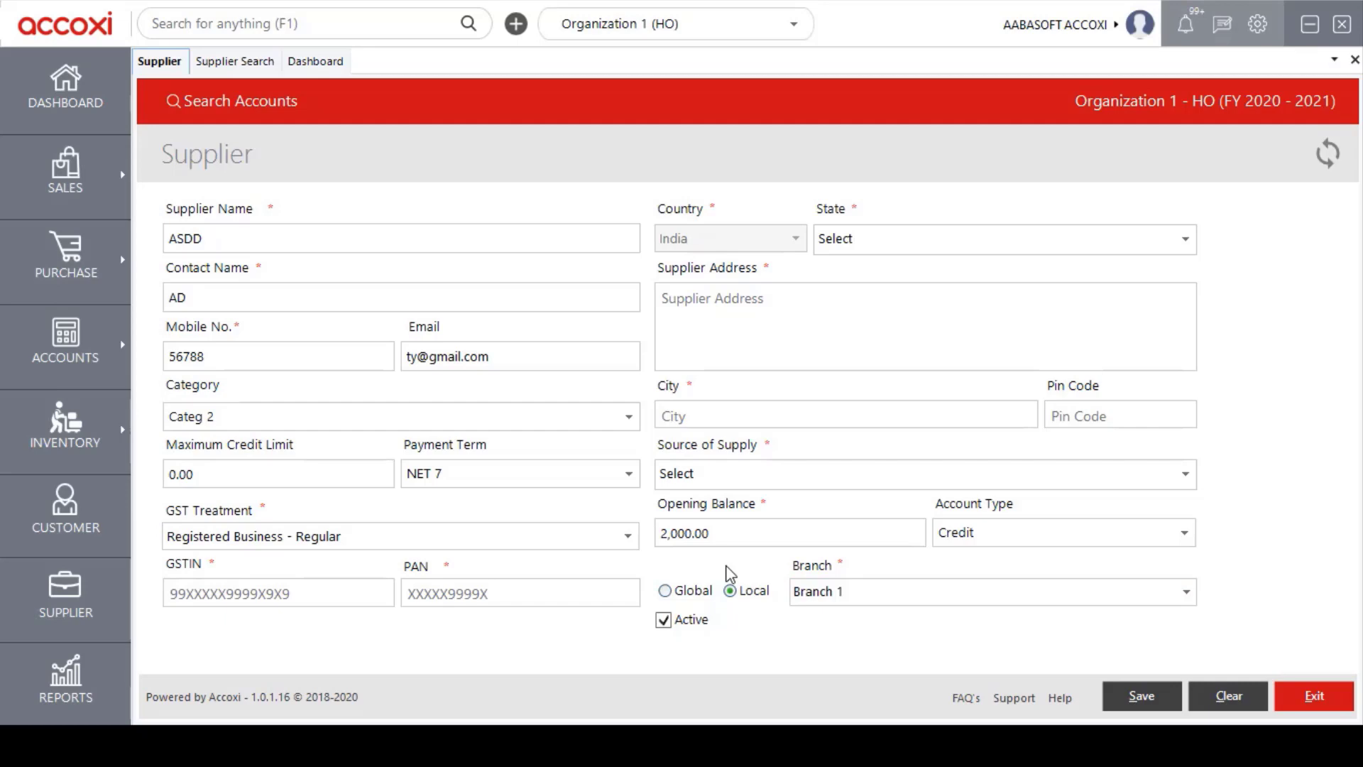
{"action": "left_click", "coordinate": [667, 621]}
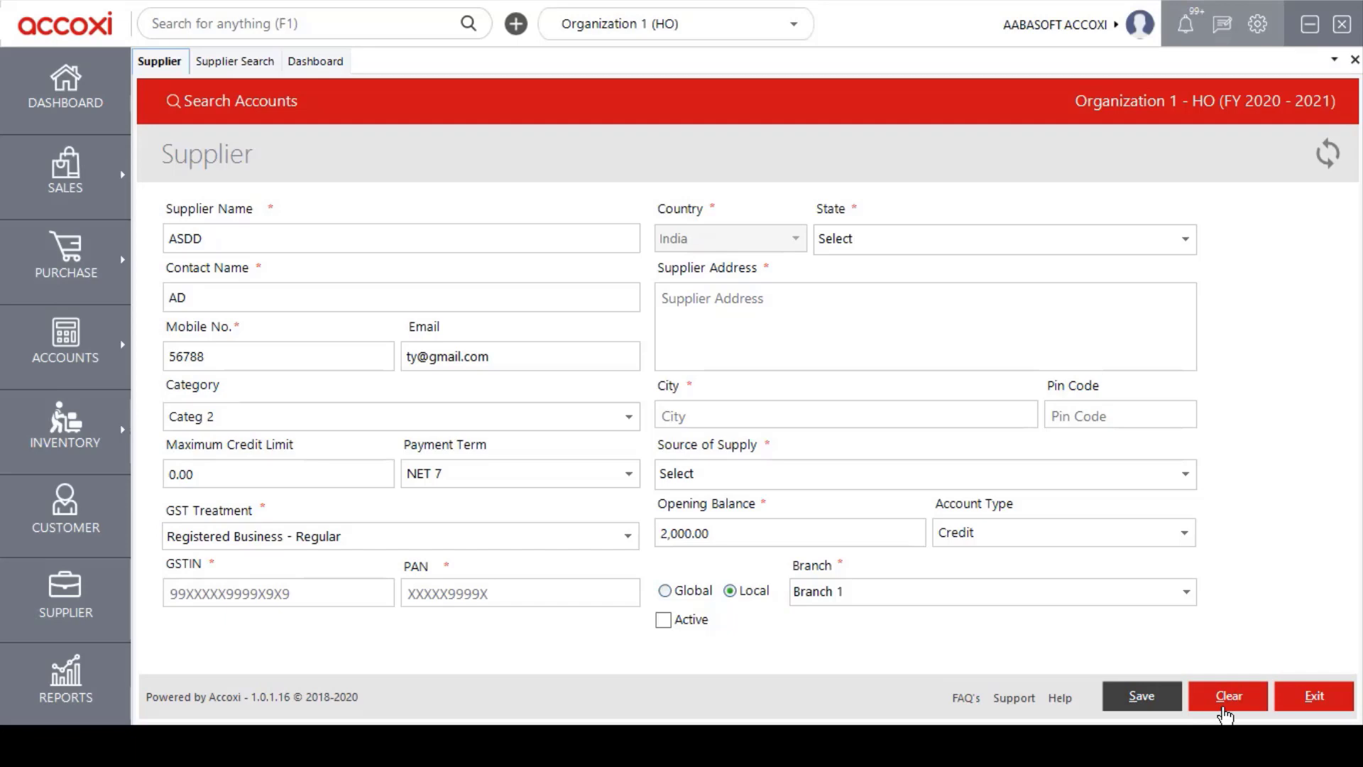
Exit the unsaved supplier form and scroll down the Supplier Search table.
{"action": "left_click", "coordinate": [1310, 703]}
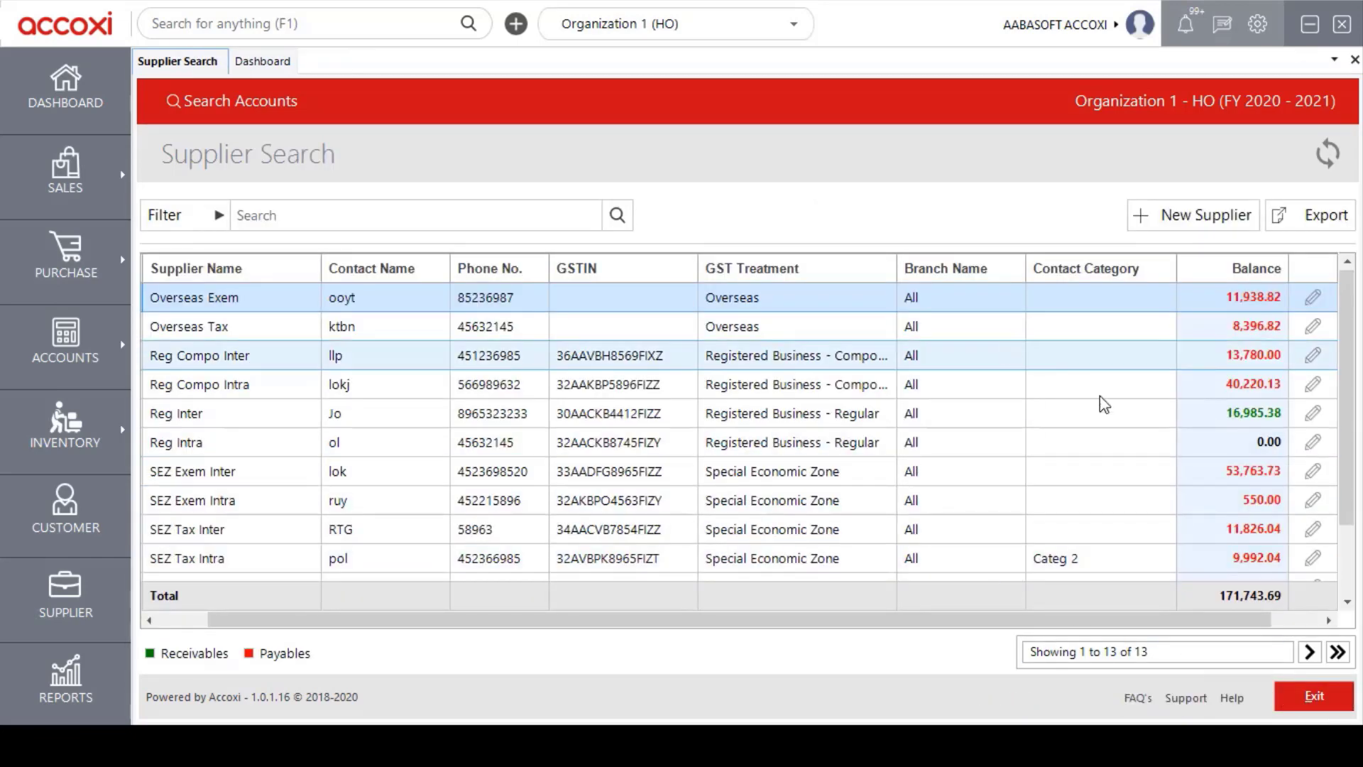
{"action": "left_click_drag", "start_coordinate": [1347, 366], "coordinate": [1345, 426]}
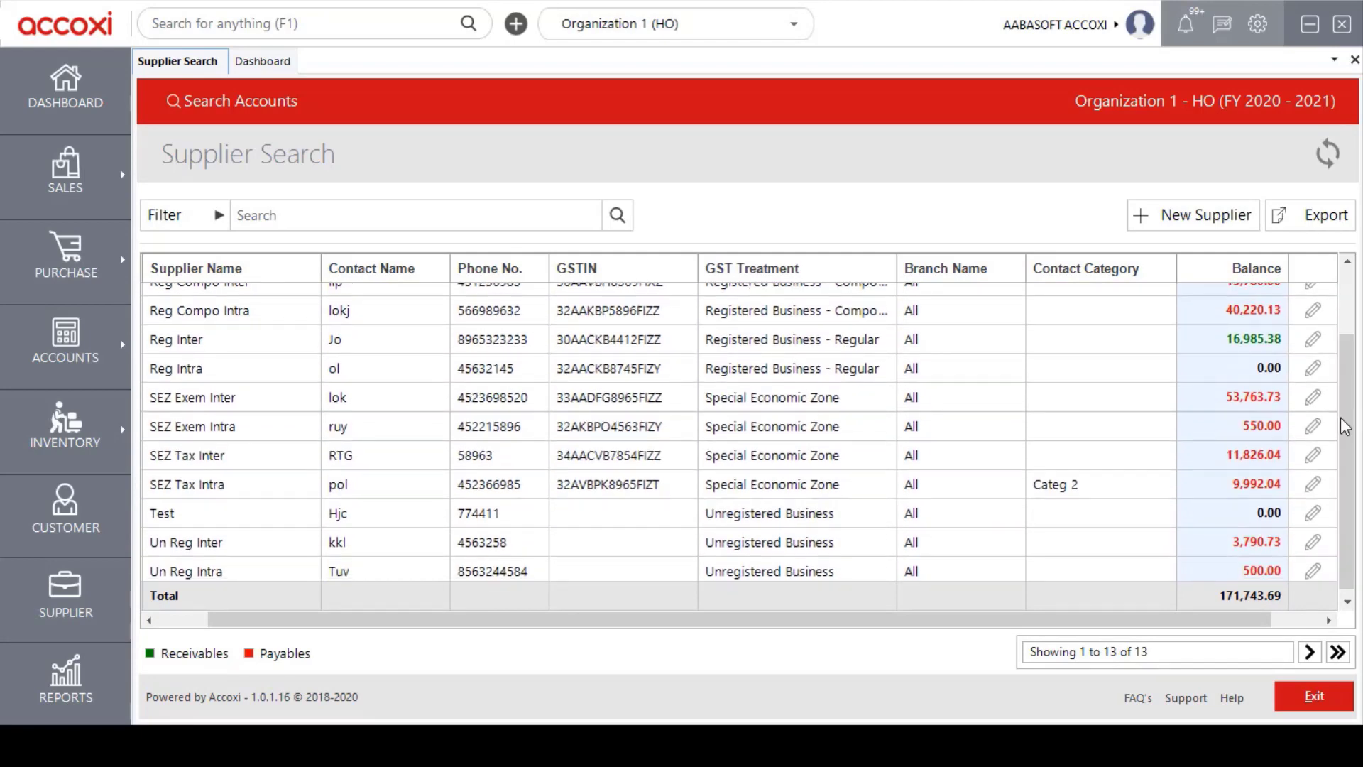